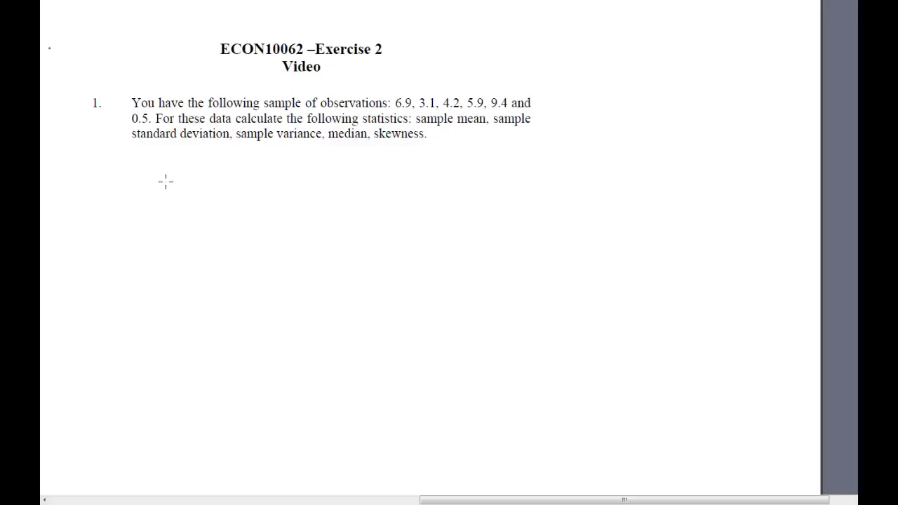
- Rule the table's header line and label the columns i and xi
{"action": "left_click_drag", "start_coordinate": [130, 187], "coordinate": [597, 193]}
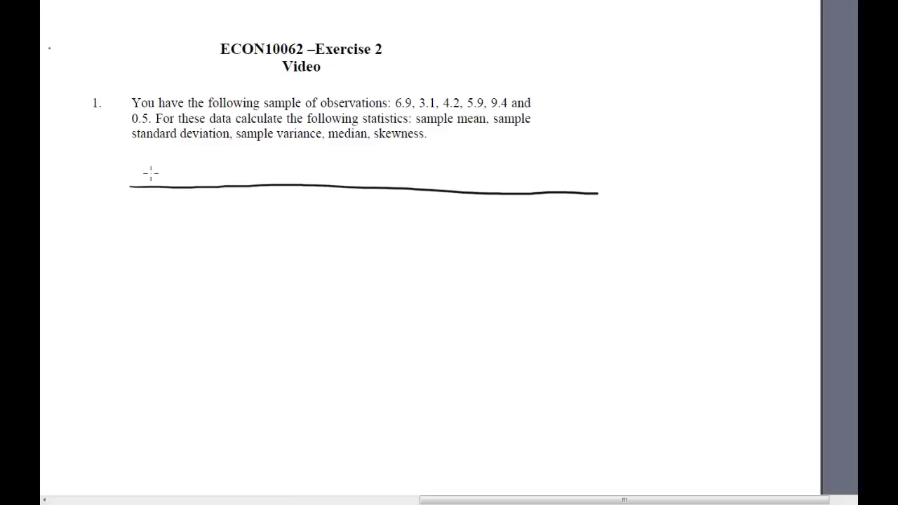
{"action": "mouse_move", "coordinate": [147, 170]}
{"action": "left_mouse_down"}
{"action": "mouse_move", "coordinate": [156, 178]}
{"action": "mouse_move", "coordinate": [147, 179]}
{"action": "mouse_move", "coordinate": [164, 180]}
{"action": "left_mouse_up"}
{"action": "mouse_move", "coordinate": [110, 186]}
{"action": "left_mouse_down"}
{"action": "mouse_move", "coordinate": [134, 190]}
{"action": "mouse_move", "coordinate": [134, 177]}
{"action": "mouse_move", "coordinate": [139, 315]}
{"action": "left_mouse_up"}
{"action": "mouse_move", "coordinate": [120, 172]}
{"action": "left_mouse_down"}
{"action": "mouse_move", "coordinate": [127, 230]}
{"action": "mouse_move", "coordinate": [119, 314]}
{"action": "mouse_move", "coordinate": [139, 321]}
{"action": "left_mouse_up"}
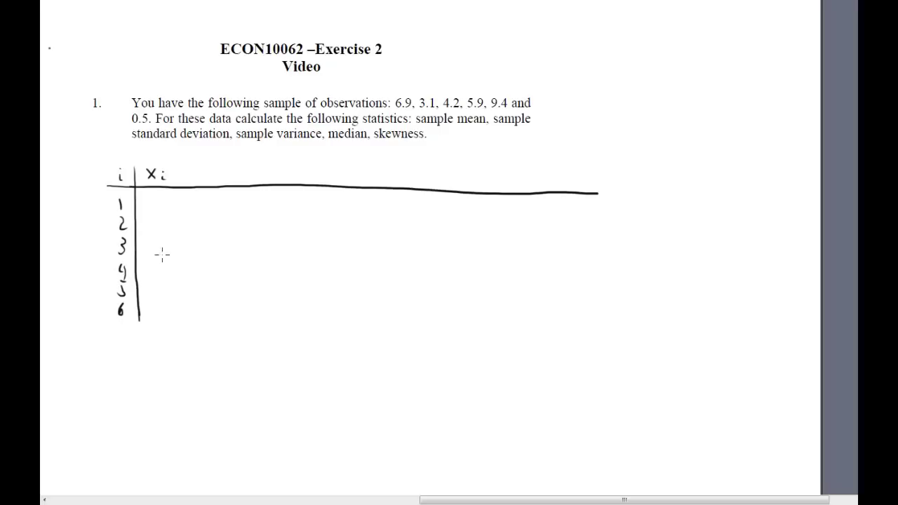
- Write the observations starting with 6.9, rule off below them, and label the Sum row
{"action": "mouse_move", "coordinate": [148, 195]}
{"action": "left_mouse_down"}
{"action": "mouse_move", "coordinate": [147, 205]}
{"action": "mouse_move", "coordinate": [172, 204]}
{"action": "left_mouse_up"}
{"action": "left_click", "coordinate": [157, 208]}
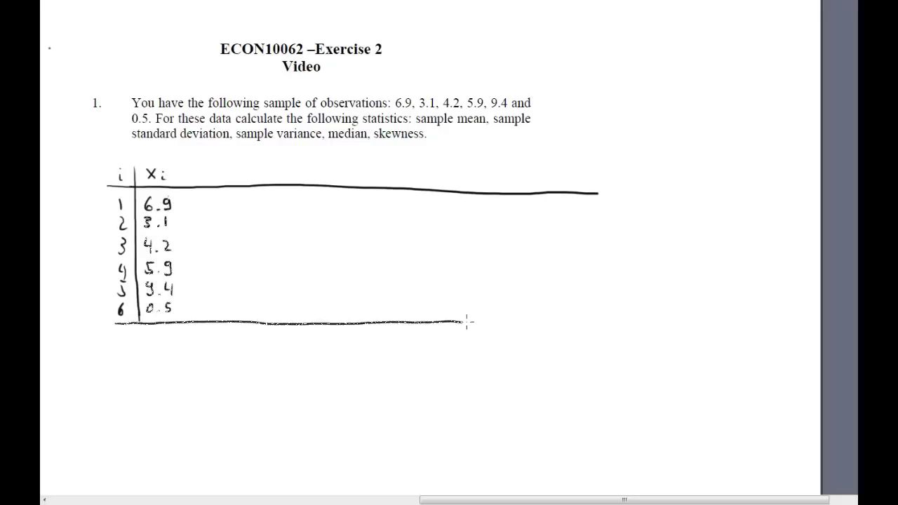
{"action": "left_click_drag", "start_coordinate": [467, 320], "coordinate": [599, 329]}
{"action": "mouse_move", "coordinate": [138, 320]}
{"action": "left_mouse_down"}
{"action": "mouse_move", "coordinate": [138, 352]}
{"action": "mouse_move", "coordinate": [101, 346]}
{"action": "mouse_move", "coordinate": [117, 346]}
{"action": "left_mouse_up"}
{"action": "left_click_drag", "start_coordinate": [119, 340], "coordinate": [128, 346]}
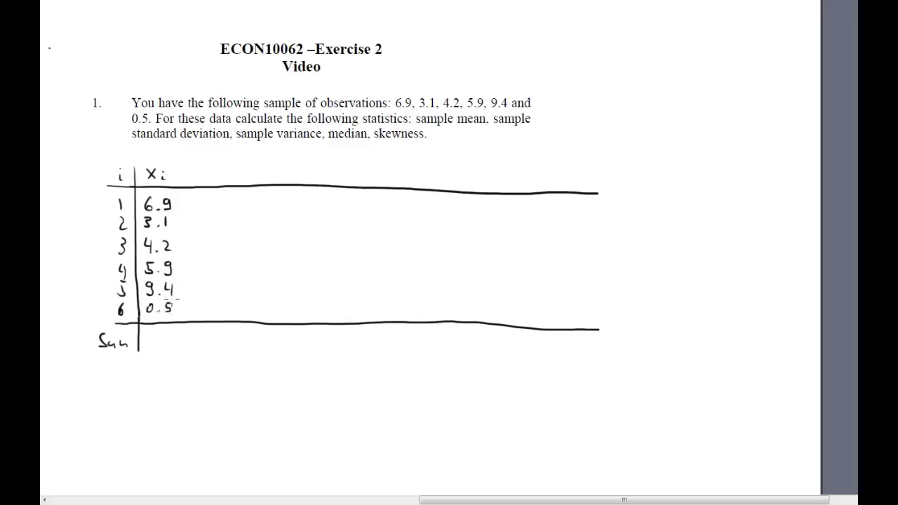
- Write the sum 30.0 and the mean formula x̄ = 1/6 Σxi, underlining Σxi and 30.0 in red
{"action": "left_click_drag", "start_coordinate": [177, 336], "coordinate": [176, 337]}
{"action": "mouse_move", "coordinate": [144, 334]}
{"action": "left_mouse_down"}
{"action": "mouse_move", "coordinate": [144, 349]}
{"action": "mouse_move", "coordinate": [155, 336]}
{"action": "left_mouse_up"}
{"action": "mouse_move", "coordinate": [106, 376]}
{"action": "left_mouse_down"}
{"action": "mouse_move", "coordinate": [116, 387]}
{"action": "mouse_move", "coordinate": [118, 375]}
{"action": "mouse_move", "coordinate": [135, 381]}
{"action": "left_mouse_up"}
{"action": "mouse_move", "coordinate": [128, 386]}
{"action": "left_mouse_down"}
{"action": "mouse_move", "coordinate": [161, 384]}
{"action": "mouse_move", "coordinate": [149, 402]}
{"action": "left_mouse_up"}
{"action": "mouse_move", "coordinate": [173, 373]}
{"action": "left_mouse_down"}
{"action": "mouse_move", "coordinate": [182, 372]}
{"action": "mouse_move", "coordinate": [187, 396]}
{"action": "mouse_move", "coordinate": [233, 382]}
{"action": "left_mouse_up"}
{"action": "left_click", "coordinate": [207, 379]}
{"action": "left_click_drag", "start_coordinate": [224, 388], "coordinate": [232, 388]}
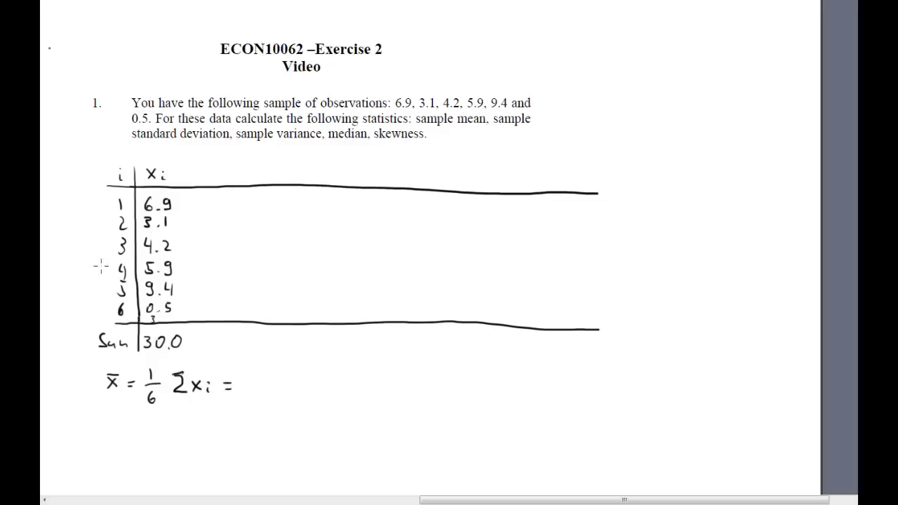
{"action": "left_click_drag", "start_coordinate": [174, 402], "coordinate": [221, 402]}
{"action": "left_click_drag", "start_coordinate": [144, 354], "coordinate": [186, 356]}
- Complete the mean as 1/6·30 = 5 and tick 'sample mean' in the question
{"action": "mouse_move", "coordinate": [247, 370]}
{"action": "left_mouse_down"}
{"action": "mouse_move", "coordinate": [257, 386]}
{"action": "mouse_move", "coordinate": [242, 402]}
{"action": "left_mouse_up"}
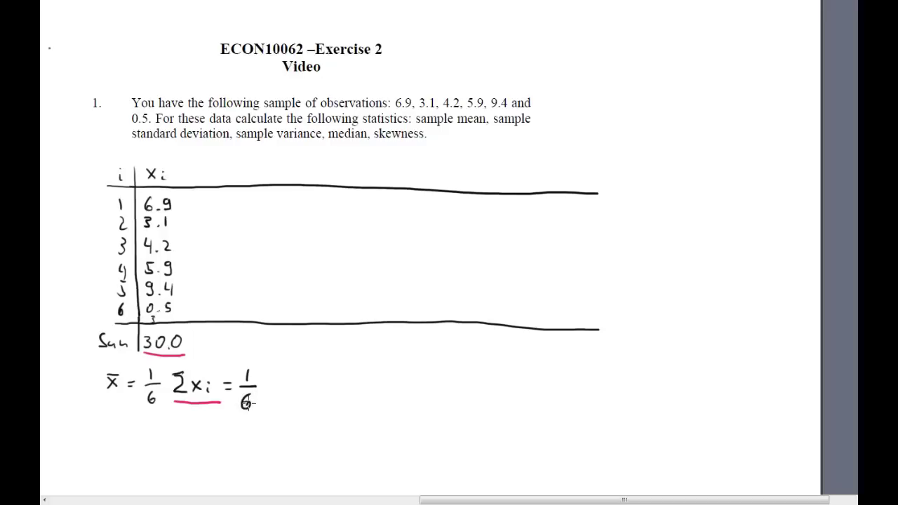
{"action": "left_click", "coordinate": [261, 386]}
{"action": "mouse_move", "coordinate": [269, 380]}
{"action": "left_mouse_down"}
{"action": "mouse_move", "coordinate": [268, 393]}
{"action": "mouse_move", "coordinate": [290, 379]}
{"action": "left_mouse_up"}
{"action": "left_click_drag", "start_coordinate": [304, 381], "coordinate": [321, 399]}
{"action": "left_click_drag", "start_coordinate": [323, 381], "coordinate": [338, 382]}
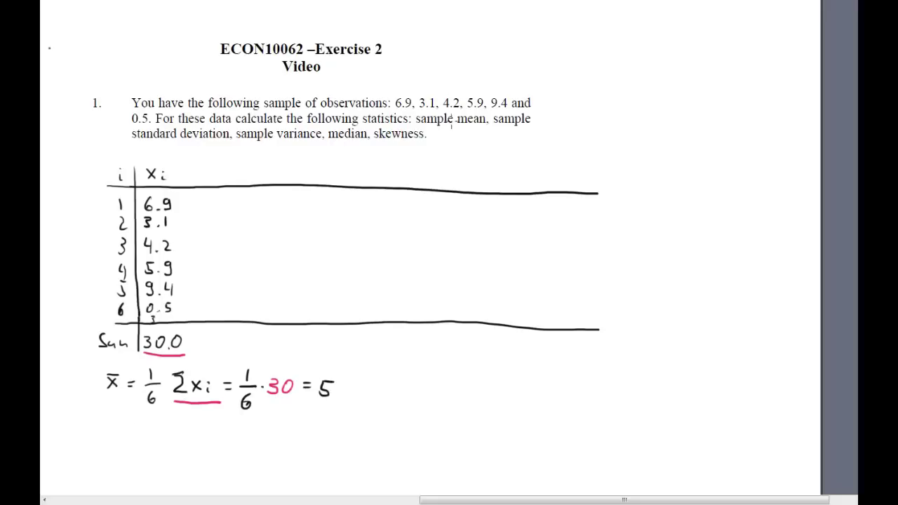
{"action": "left_click_drag", "start_coordinate": [447, 119], "coordinate": [460, 115]}
- Write the standard deviation formula s = √(1/(n−1)·Σ(xi−x̄)²) below the mean
{"action": "mouse_move", "coordinate": [113, 432]}
{"action": "left_mouse_down"}
{"action": "mouse_move", "coordinate": [105, 442]}
{"action": "mouse_move", "coordinate": [173, 437]}
{"action": "mouse_move", "coordinate": [156, 450]}
{"action": "mouse_move", "coordinate": [167, 450]}
{"action": "left_mouse_up"}
{"action": "left_click_drag", "start_coordinate": [172, 442], "coordinate": [172, 455]}
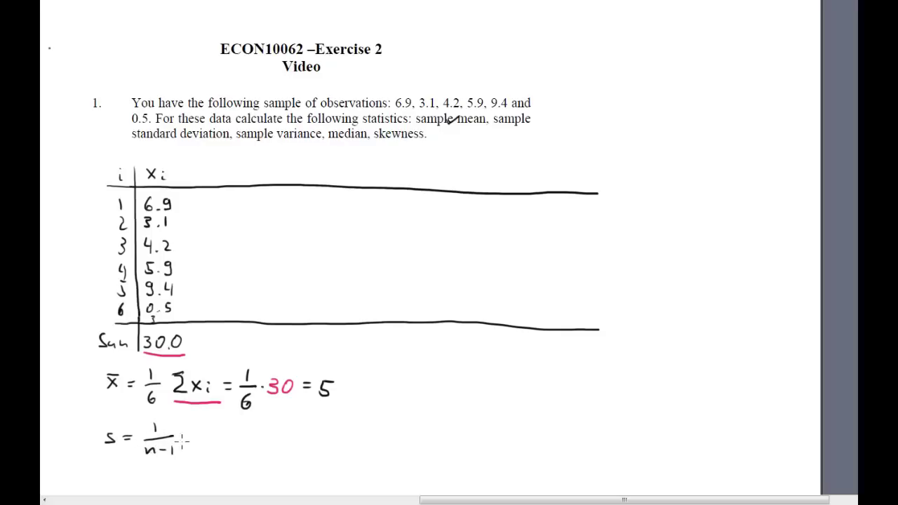
{"action": "left_click", "coordinate": [188, 440]}
{"action": "mouse_move", "coordinate": [210, 430]}
{"action": "left_mouse_down"}
{"action": "mouse_move", "coordinate": [212, 445]}
{"action": "mouse_move", "coordinate": [279, 446]}
{"action": "left_mouse_up"}
{"action": "mouse_move", "coordinate": [279, 436]}
{"action": "left_mouse_down"}
{"action": "mouse_move", "coordinate": [270, 446]}
{"action": "mouse_move", "coordinate": [278, 432]}
{"action": "mouse_move", "coordinate": [287, 447]}
{"action": "mouse_move", "coordinate": [301, 430]}
{"action": "mouse_move", "coordinate": [302, 440]}
{"action": "left_mouse_up"}
{"action": "mouse_move", "coordinate": [129, 444]}
{"action": "left_mouse_down"}
{"action": "mouse_move", "coordinate": [133, 457]}
{"action": "mouse_move", "coordinate": [150, 419]}
{"action": "mouse_move", "coordinate": [311, 420]}
{"action": "mouse_move", "coordinate": [312, 434]}
{"action": "left_mouse_up"}
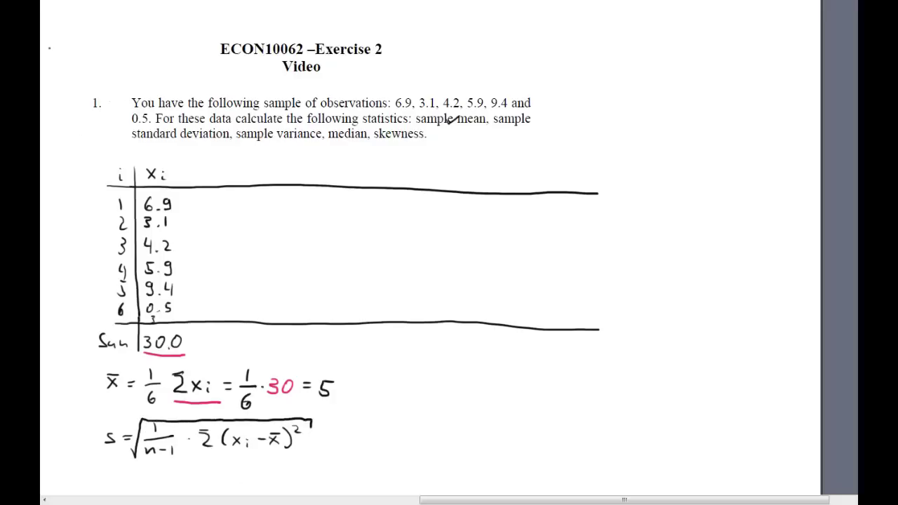
- Underline Σ(xi−x̄)² in blue and begin the xi − x̄ column heading
{"action": "left_click_drag", "start_coordinate": [201, 459], "coordinate": [306, 460]}
{"action": "left_click_drag", "start_coordinate": [193, 169], "coordinate": [202, 179]}
{"action": "mouse_move", "coordinate": [202, 169]}
{"action": "left_mouse_down"}
{"action": "mouse_move", "coordinate": [192, 179]}
{"action": "mouse_move", "coordinate": [235, 179]}
{"action": "mouse_move", "coordinate": [226, 179]}
{"action": "mouse_move", "coordinate": [238, 167]}
{"action": "left_mouse_up"}
- Circle 30.0 and 5, fill the xi − x̄ column with 1.9, −1.9, −0.8, 0.9, 4.4, −4.5 and Sum 0
{"action": "mouse_move", "coordinate": [176, 327]}
{"action": "left_mouse_down"}
{"action": "mouse_move", "coordinate": [143, 336]}
{"action": "mouse_move", "coordinate": [160, 358]}
{"action": "mouse_move", "coordinate": [182, 330]}
{"action": "left_mouse_up"}
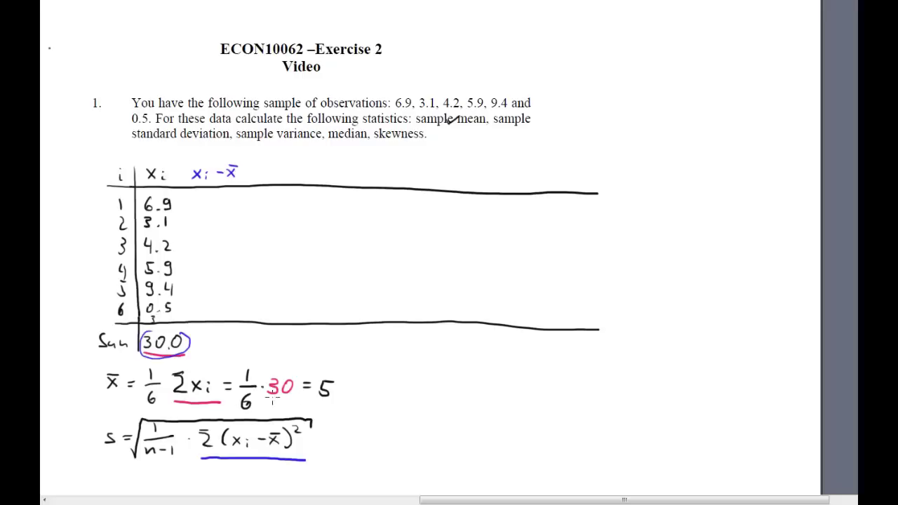
{"action": "mouse_move", "coordinate": [321, 377]}
{"action": "left_mouse_down"}
{"action": "mouse_move", "coordinate": [342, 395]}
{"action": "mouse_move", "coordinate": [320, 377]}
{"action": "left_mouse_up"}
{"action": "mouse_move", "coordinate": [205, 197]}
{"action": "left_mouse_down"}
{"action": "mouse_move", "coordinate": [205, 206]}
{"action": "mouse_move", "coordinate": [225, 207]}
{"action": "left_mouse_up"}
{"action": "left_click_drag", "start_coordinate": [192, 221], "coordinate": [231, 226]}
{"action": "left_click", "coordinate": [215, 224]}
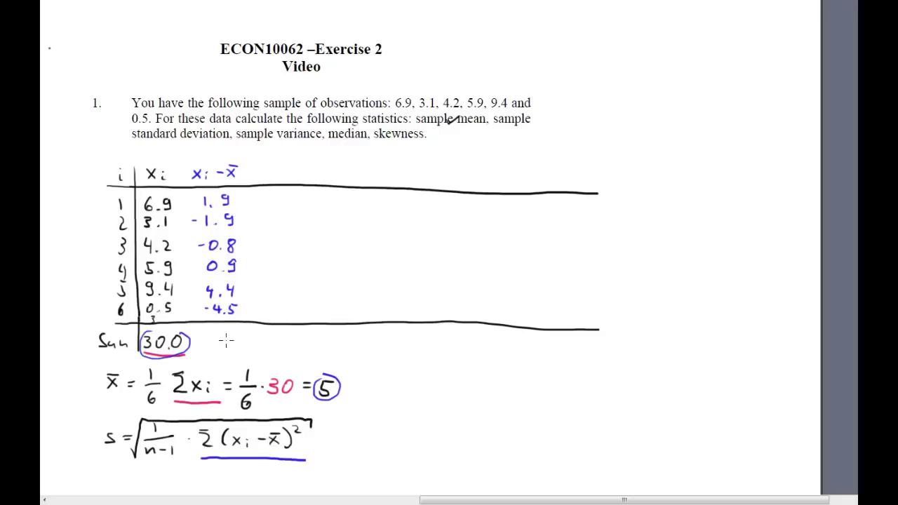
{"action": "mouse_move", "coordinate": [226, 335]}
{"action": "left_mouse_down"}
{"action": "mouse_move", "coordinate": [218, 346]}
{"action": "mouse_move", "coordinate": [227, 336]}
{"action": "left_mouse_up"}
{"action": "mouse_move", "coordinate": [266, 166]}
{"action": "left_mouse_down"}
{"action": "mouse_move", "coordinate": [262, 178]}
{"action": "mouse_move", "coordinate": [274, 181]}
{"action": "mouse_move", "coordinate": [267, 182]}
{"action": "mouse_move", "coordinate": [295, 174]}
{"action": "left_mouse_up"}
- Head the (xi − x̄)² column and write 3.61, 3.61, 0.64, 0.81, 19.36, 20.25 with total 48.28
{"action": "mouse_move", "coordinate": [296, 168]}
{"action": "left_mouse_down"}
{"action": "mouse_move", "coordinate": [303, 177]}
{"action": "mouse_move", "coordinate": [295, 181]}
{"action": "mouse_move", "coordinate": [306, 163]}
{"action": "mouse_move", "coordinate": [310, 179]}
{"action": "mouse_move", "coordinate": [327, 168]}
{"action": "left_mouse_up"}
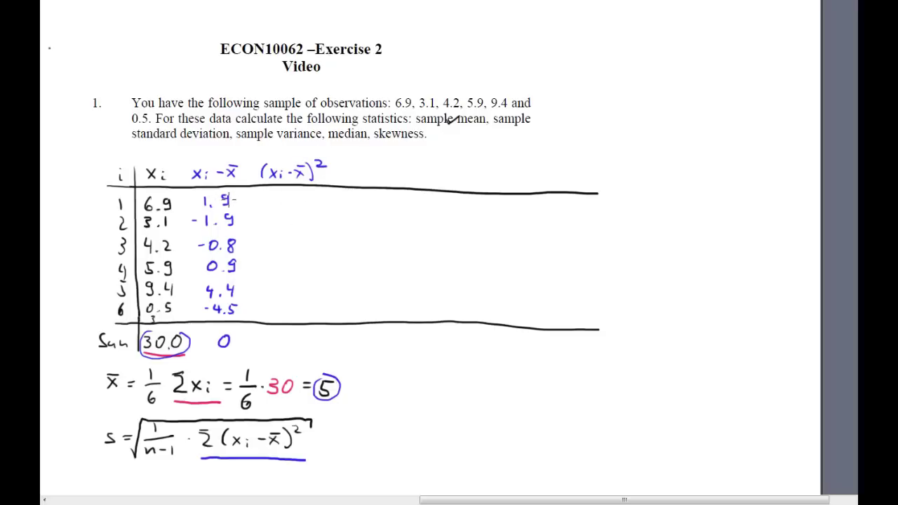
{"action": "mouse_move", "coordinate": [265, 191]}
{"action": "left_mouse_down"}
{"action": "mouse_move", "coordinate": [275, 196]}
{"action": "mouse_move", "coordinate": [265, 205]}
{"action": "mouse_move", "coordinate": [298, 205]}
{"action": "left_mouse_up"}
{"action": "left_click", "coordinate": [279, 204]}
{"action": "mouse_move", "coordinate": [268, 216]}
{"action": "left_mouse_down"}
{"action": "mouse_move", "coordinate": [268, 225]}
{"action": "mouse_move", "coordinate": [298, 224]}
{"action": "left_mouse_up"}
{"action": "left_click", "coordinate": [279, 224]}
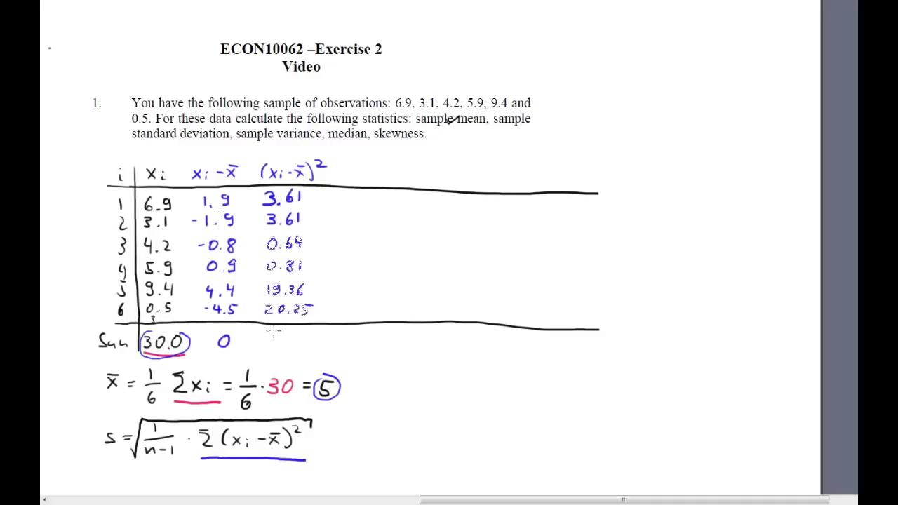
{"action": "mouse_move", "coordinate": [268, 334]}
{"action": "left_mouse_down"}
{"action": "mouse_move", "coordinate": [276, 343]}
{"action": "mouse_move", "coordinate": [289, 336]}
{"action": "left_mouse_up"}
{"action": "mouse_move", "coordinate": [297, 336]}
{"action": "left_mouse_down"}
{"action": "mouse_move", "coordinate": [306, 345]}
{"action": "mouse_move", "coordinate": [314, 334]}
{"action": "mouse_move", "coordinate": [306, 335]}
{"action": "left_mouse_up"}
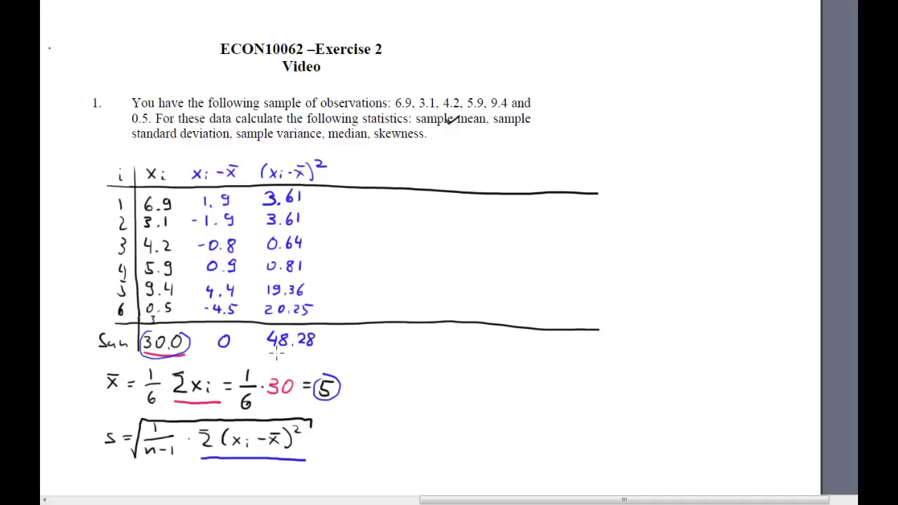